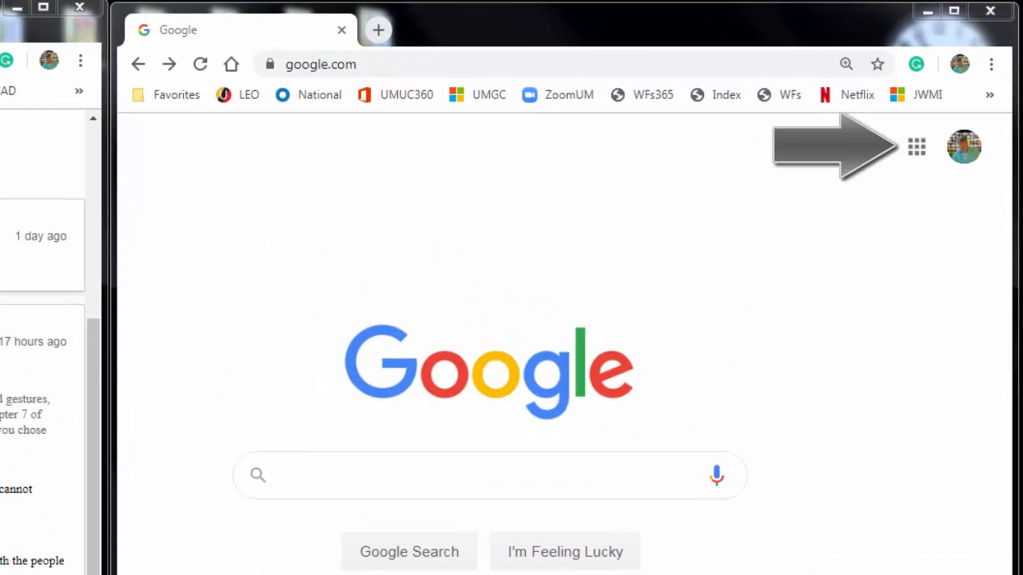
Launch Google Docs from the Google apps grid via More.
left_click(916, 146)
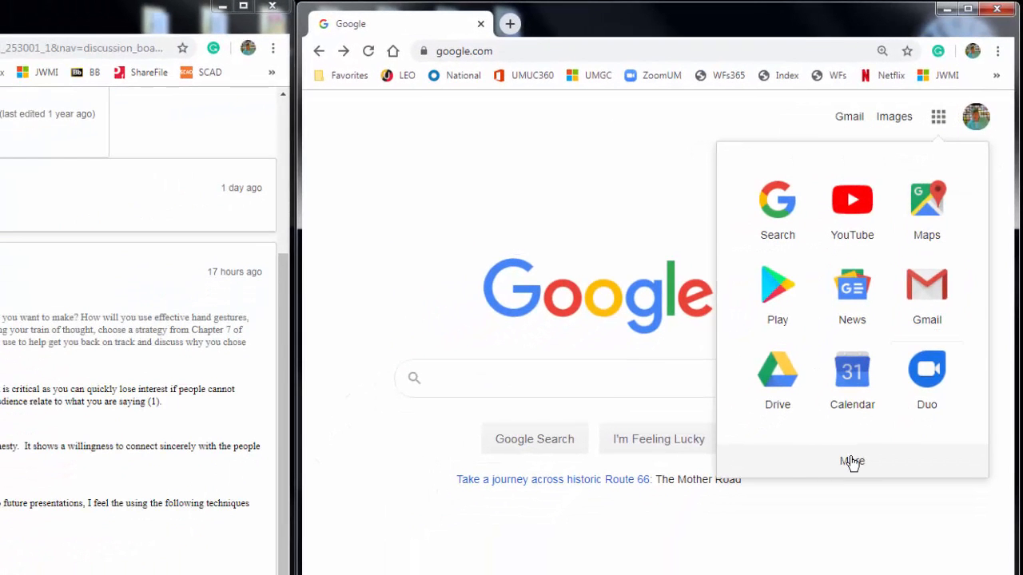
left_click(852, 462)
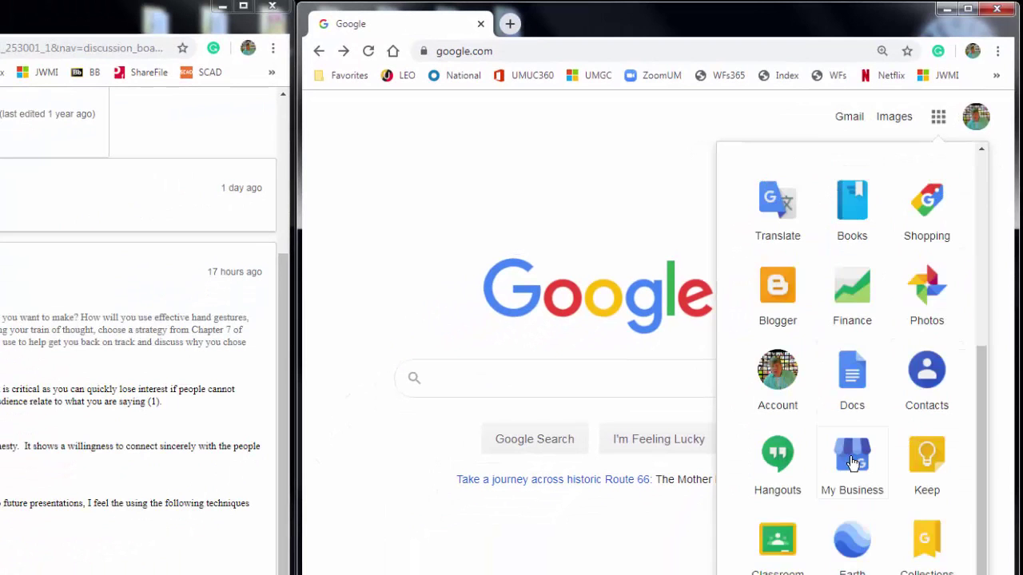
left_click(855, 380)
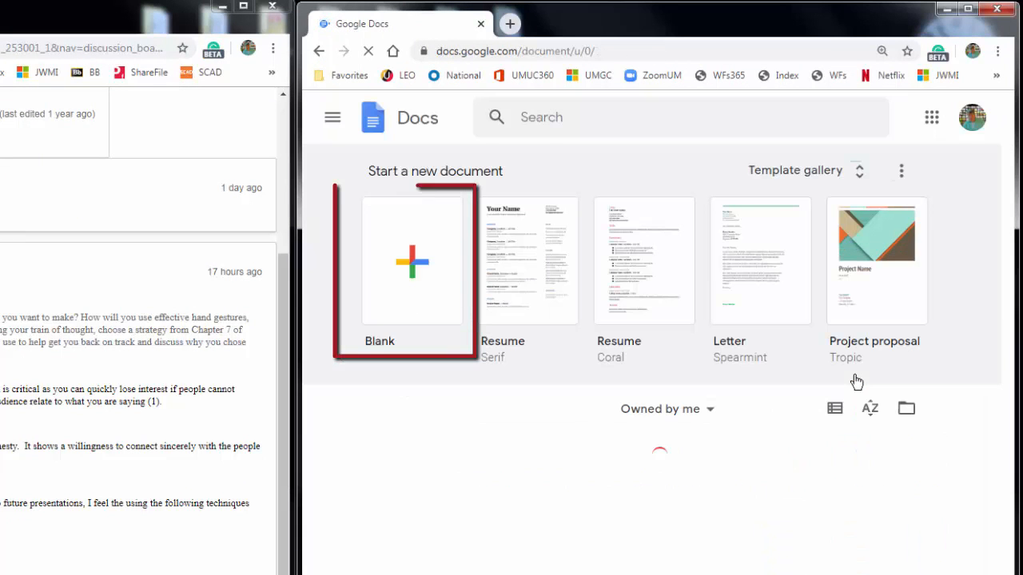
Start a blank document, enable Tools > Voice typing, move the mic panel aside and begin listening.
left_click(403, 256)
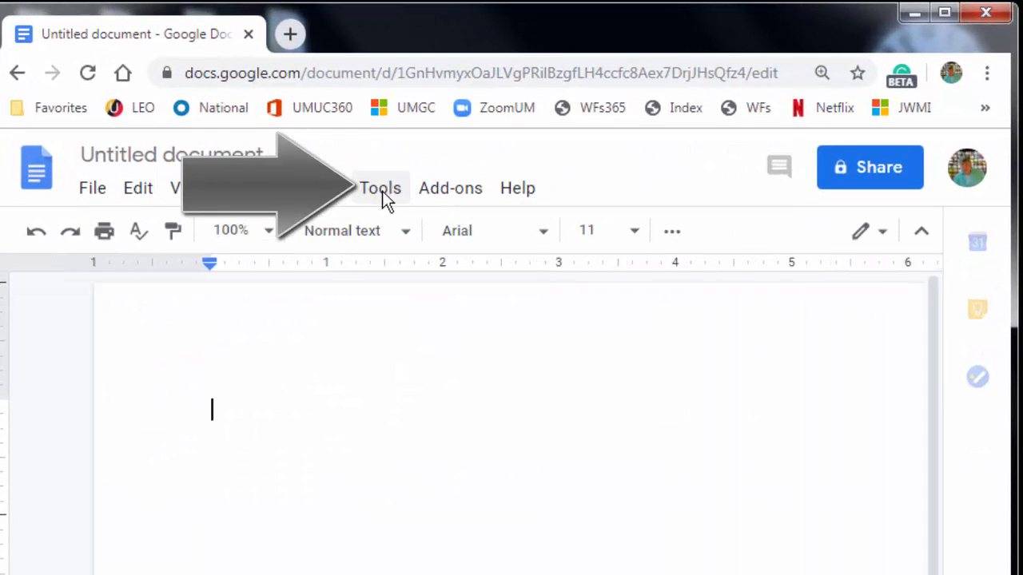
left_click(382, 191)
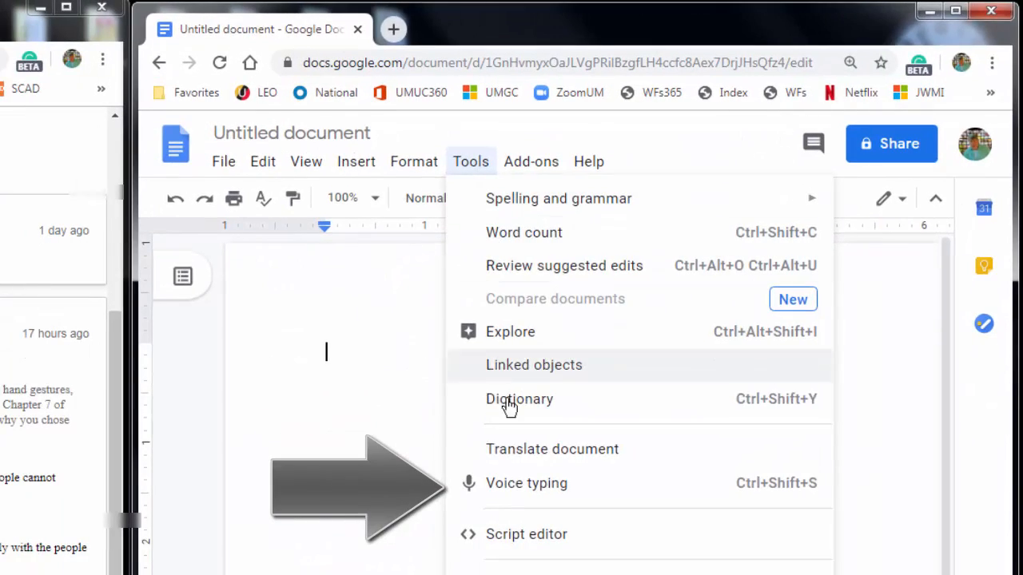
left_click(527, 482)
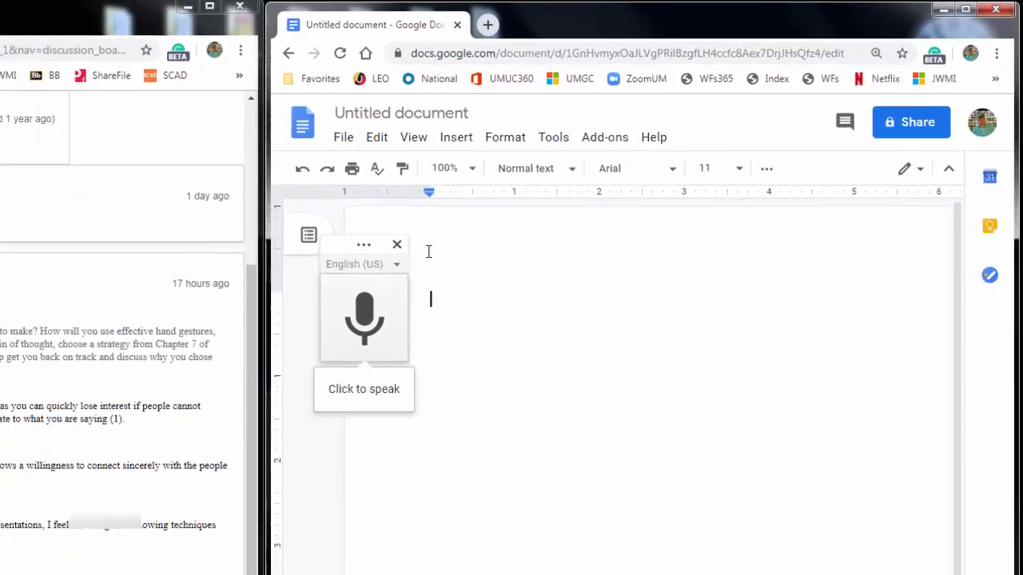
mouse_move(289, 271)
left_mouse_down()
mouse_move(909, 423)
mouse_move(922, 455)
left_mouse_up()
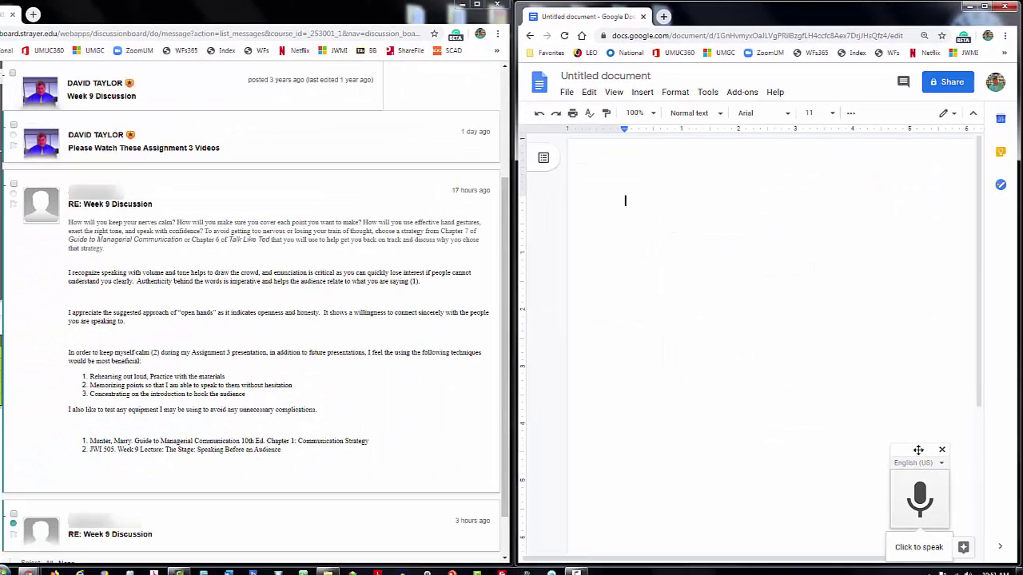
left_click(921, 501)
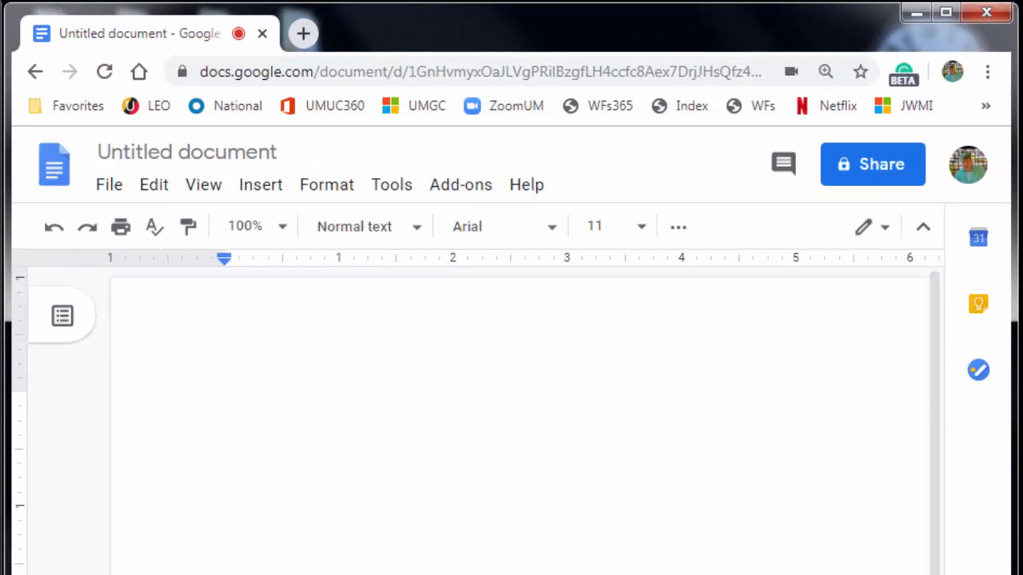
type("Hello,")
type(" my name")
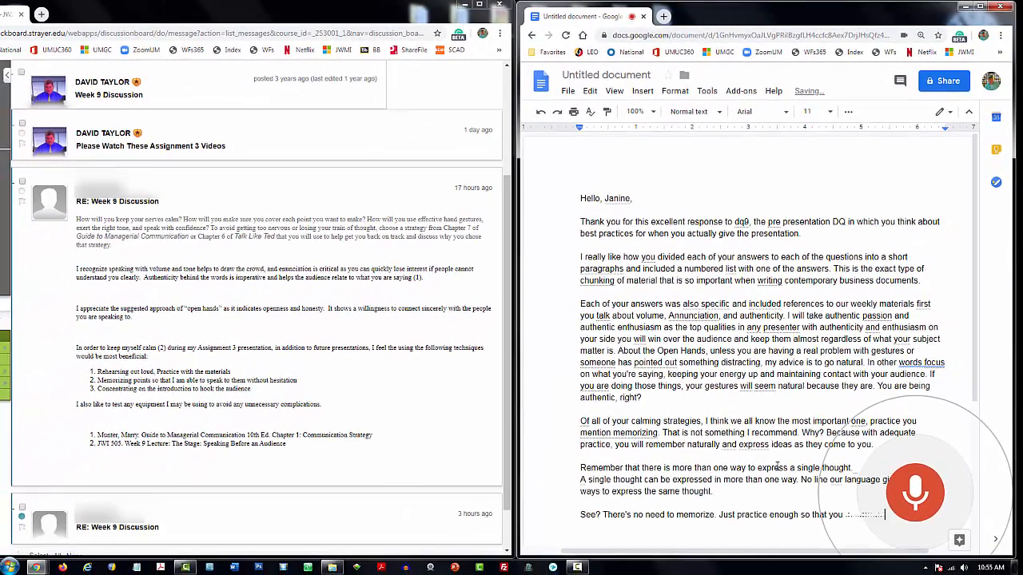
Copy the whole dictated reply and select the Blackboard subject text for replacement with 'Back to Janine,'.
key("ctrl+a")
key("ctrl+c")
left_click_drag(509, 269, 490, 393)
scroll(491, 393, "down", 1)
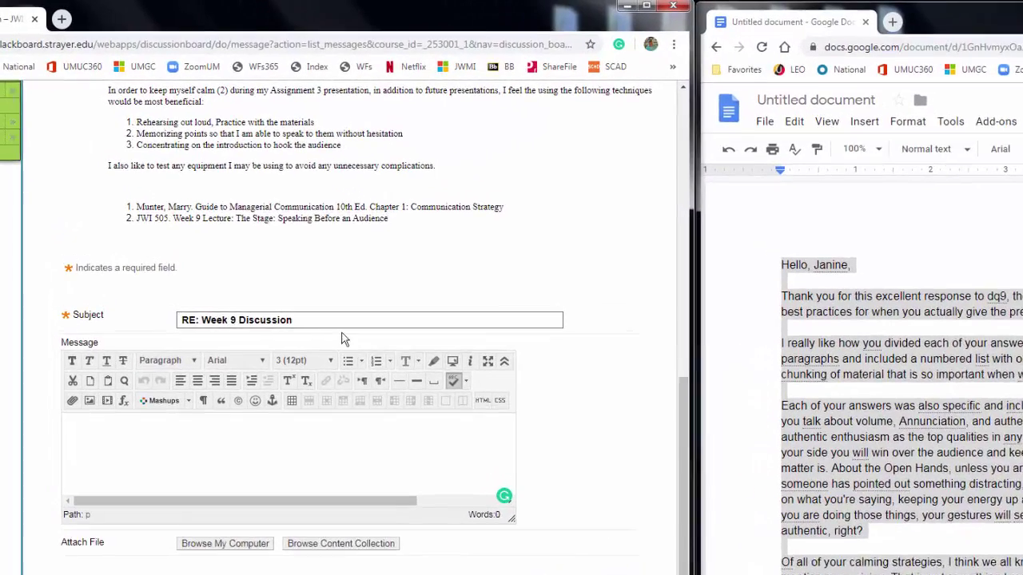
left_click(265, 281)
left_click_drag(317, 338, 173, 333)
type("Back to Janine")
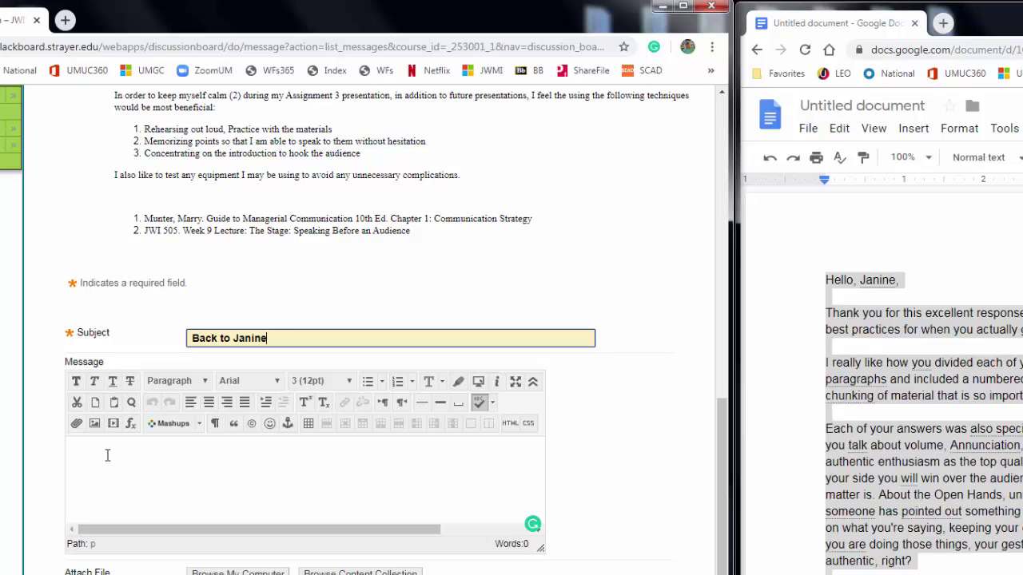
Paste the draft into the Message box, then enlarge the editor and widen the window.
left_click(107, 455)
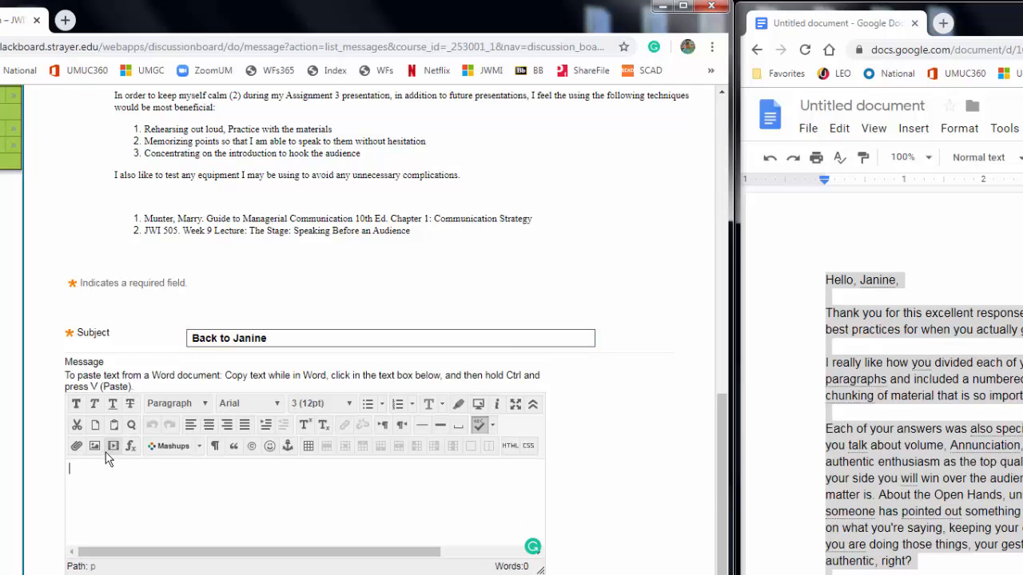
key("ctrl+v")
scroll(319, 400, "down", 3)
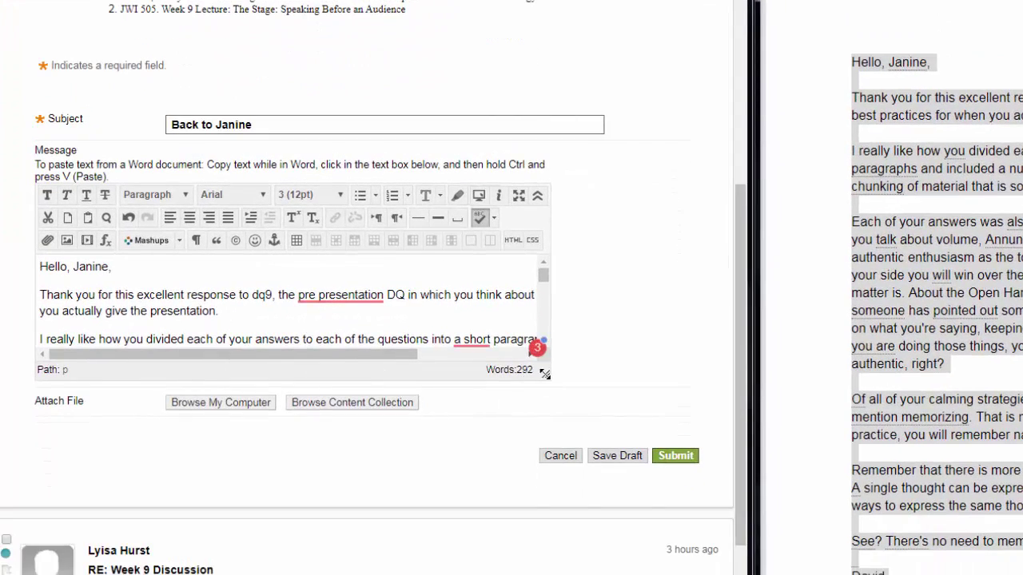
left_click_drag(544, 373, 668, 551)
left_click_drag(750, 402, 1021, 402)
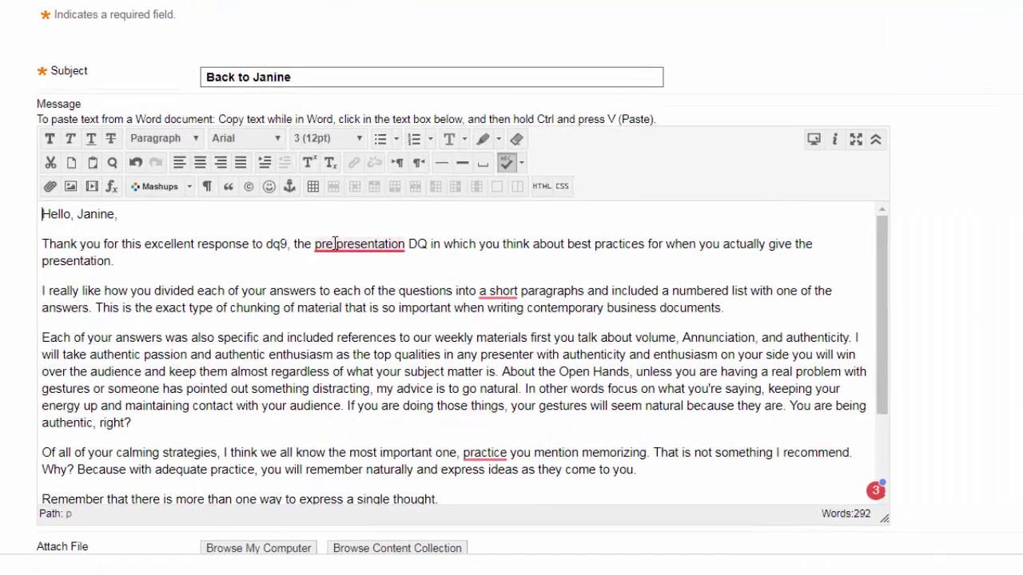
Hyphenate 'pre-presentation' and delete the stray 'a' before 'short' using Grammarly hints.
left_click(336, 244)
left_click(360, 261)
key("BackSpace")
type("-")
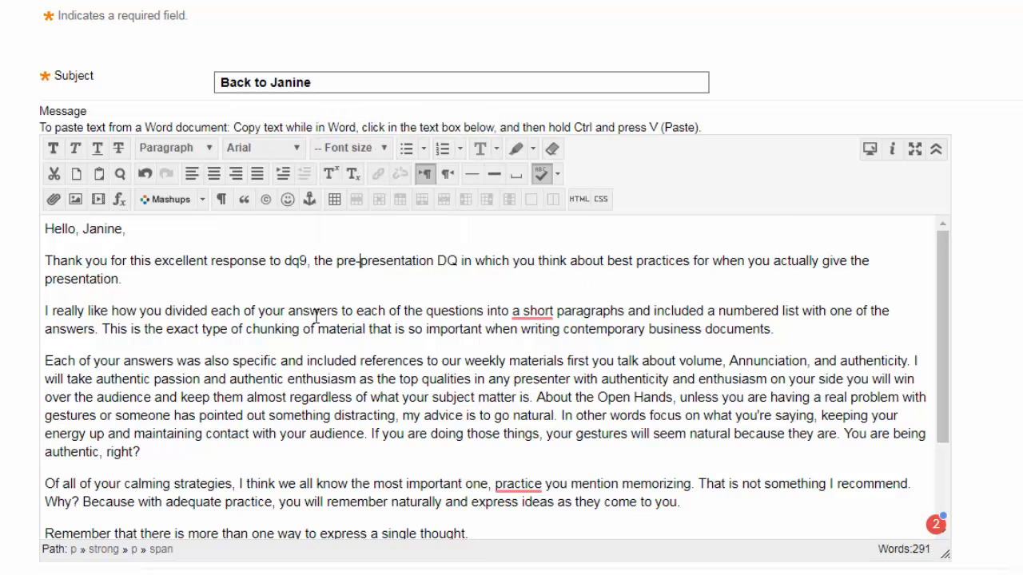
left_click(529, 316)
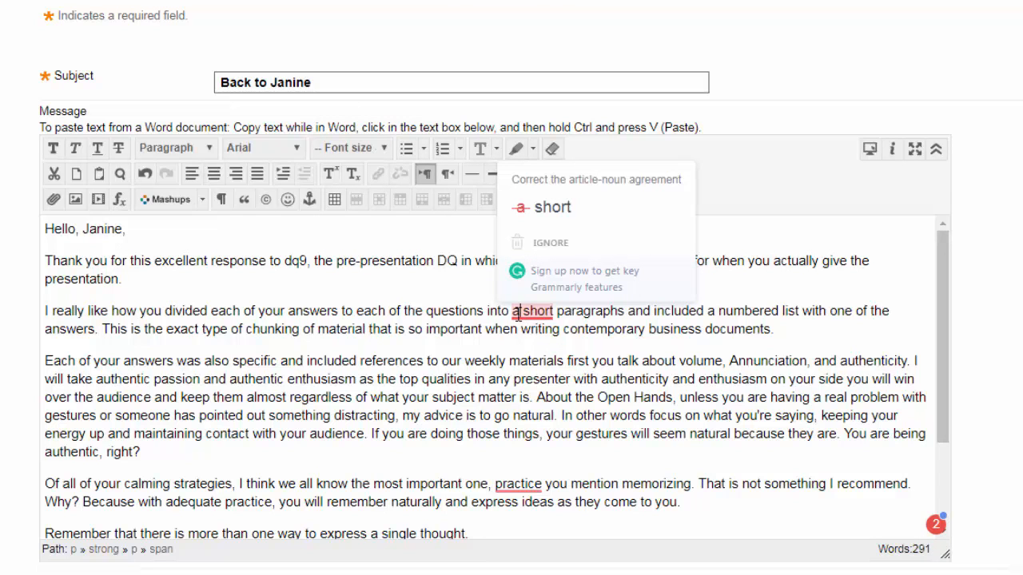
left_click(518, 314)
key("BackSpace")
key("BackSpace")
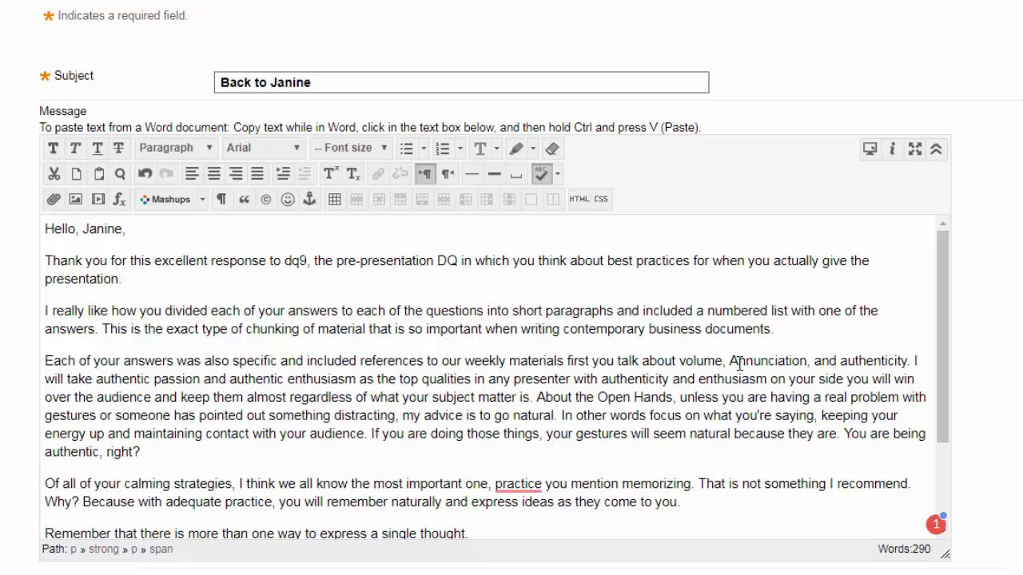
Lowercase 'annunciation', start a new sentence 'With' after presenter, and add commas after 'side' and 'words'.
left_click(738, 362)
key("BackSpace")
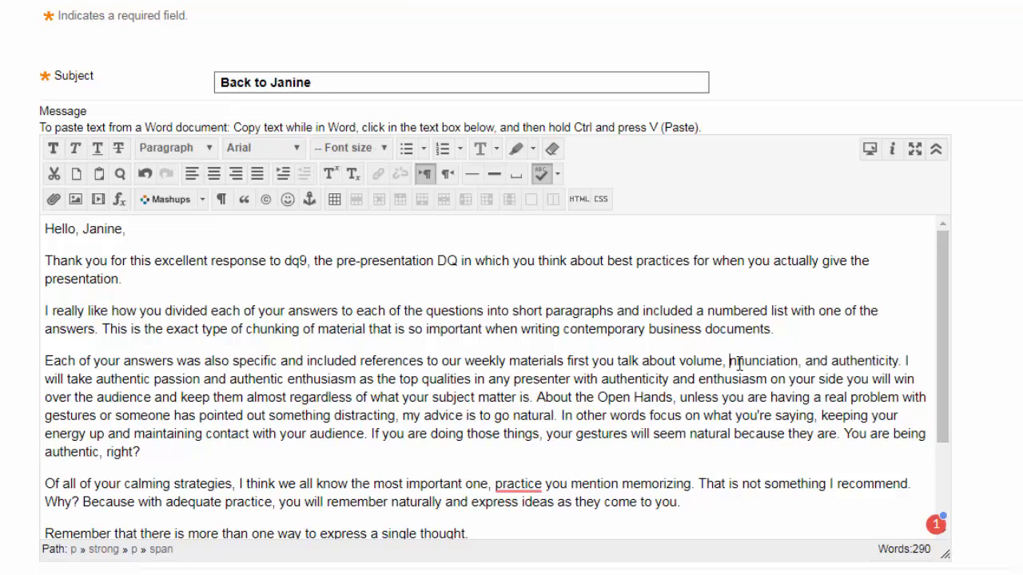
type("an")
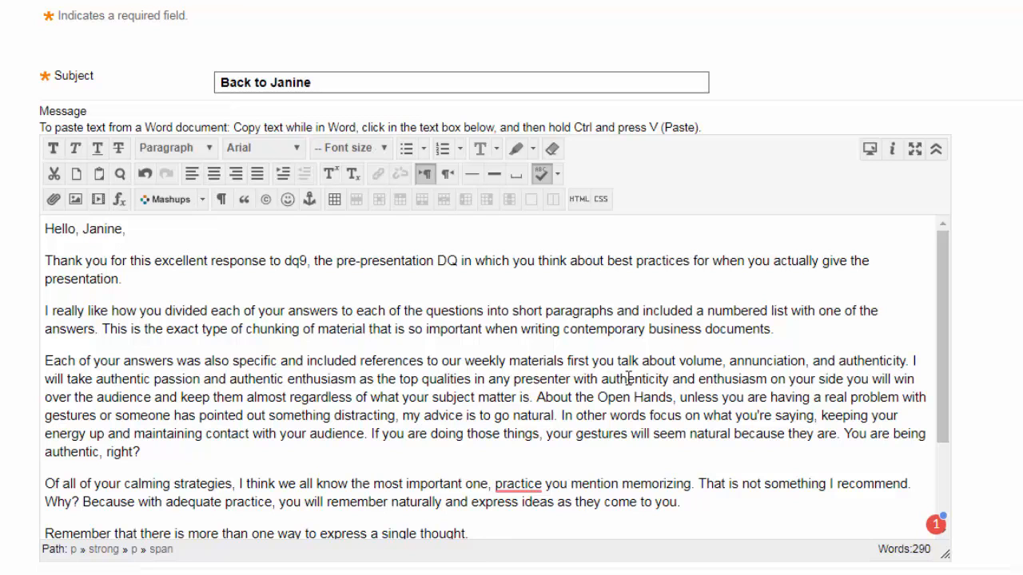
left_click(570, 379)
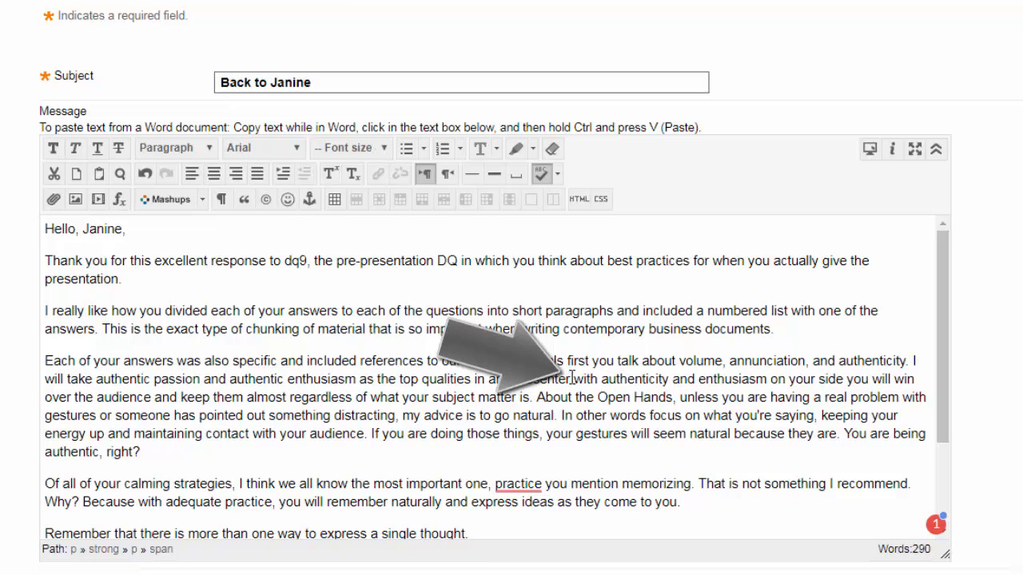
type(".")
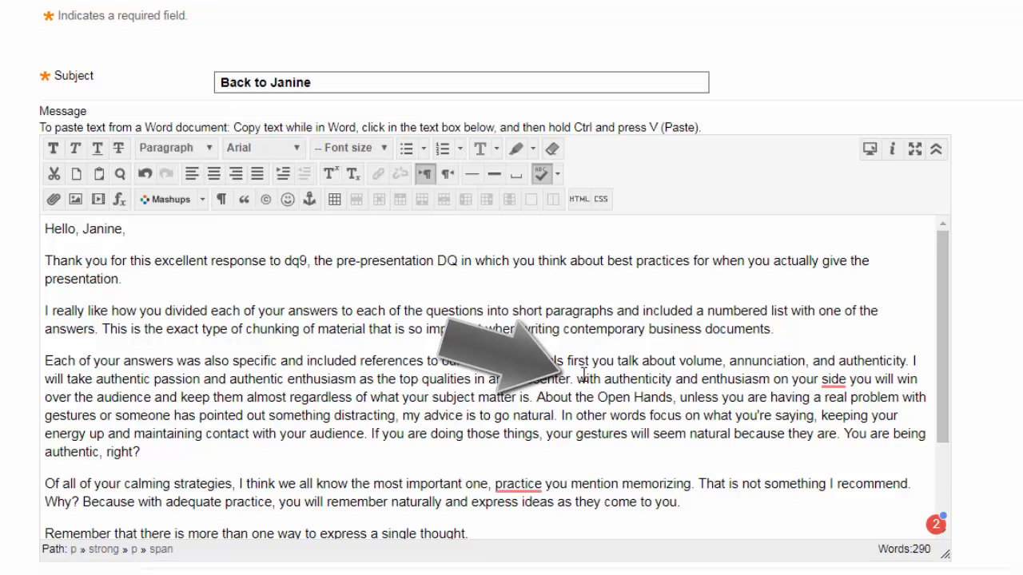
key("Delete")
type("W")
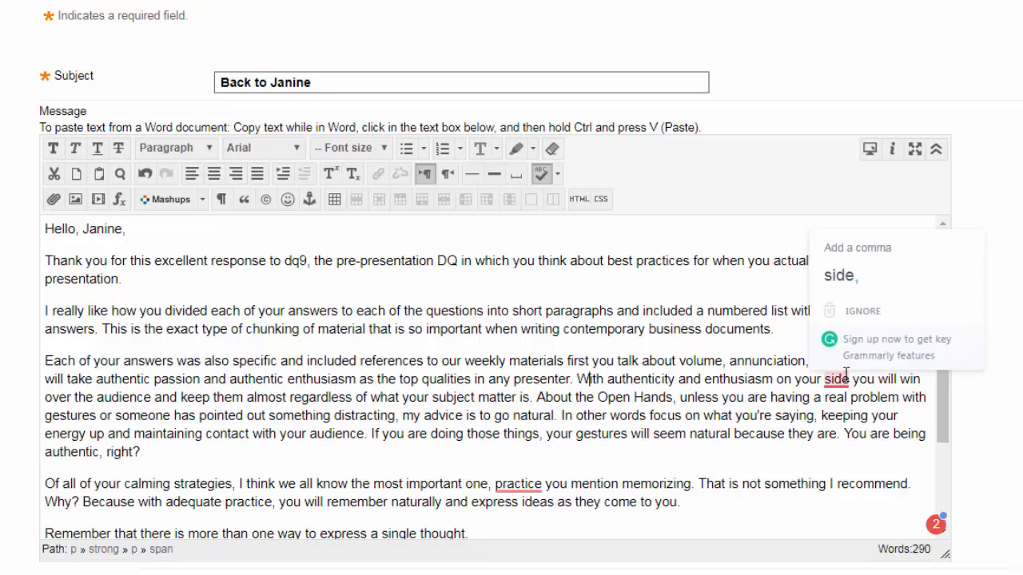
left_click(846, 280)
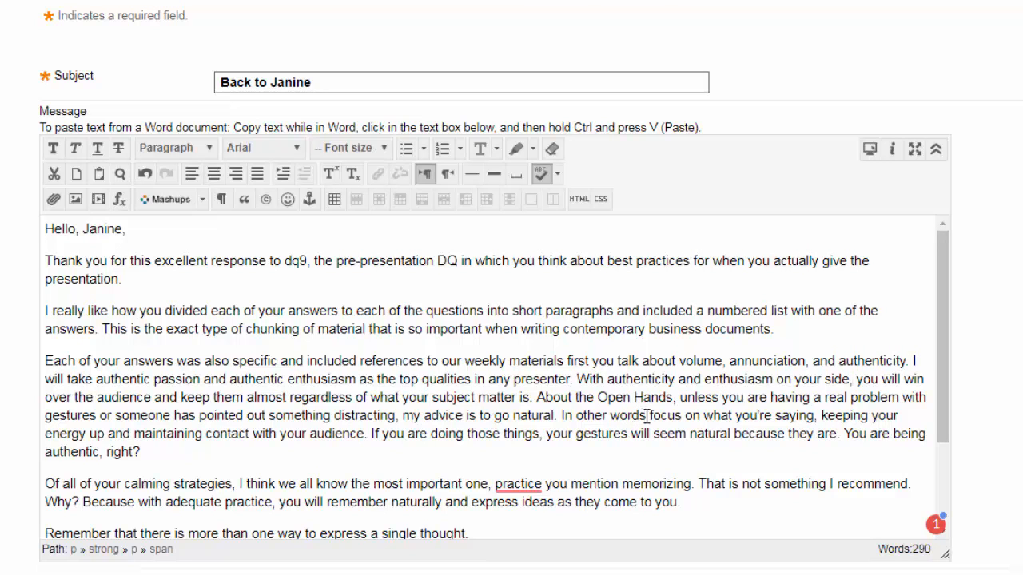
left_click(647, 415)
type(",")
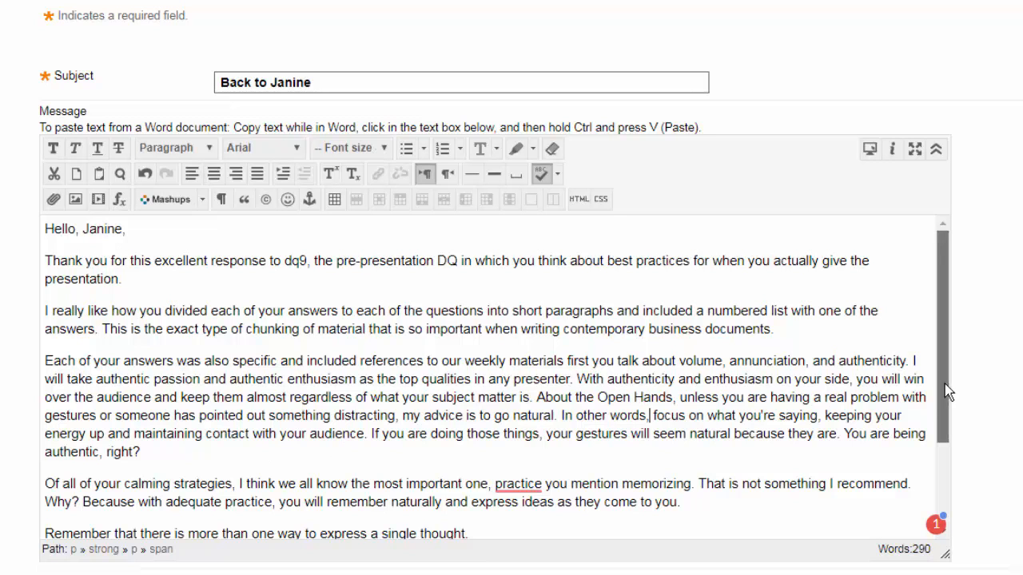
left_click_drag(943, 391, 943, 479)
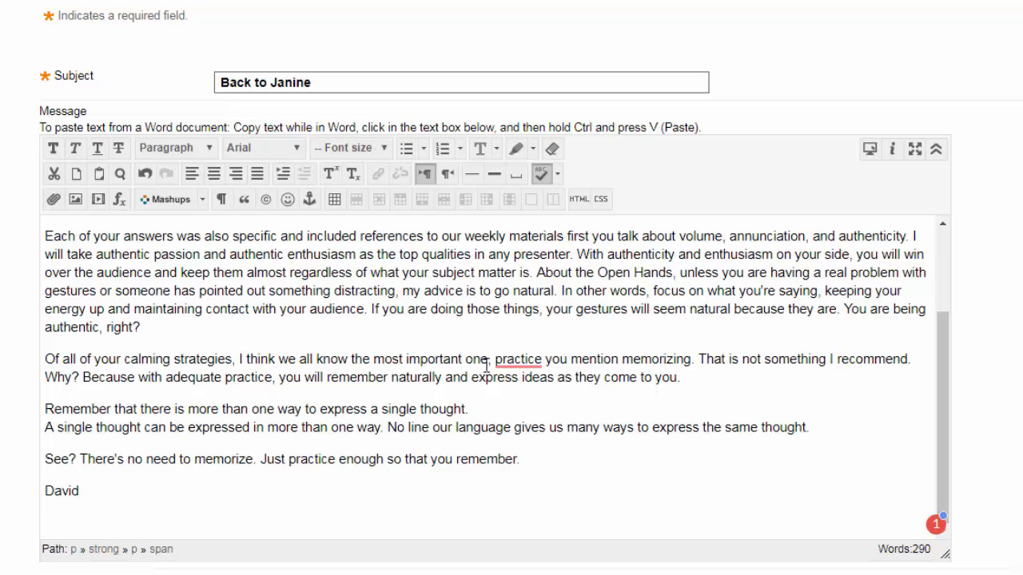
mouse_move(518, 483)
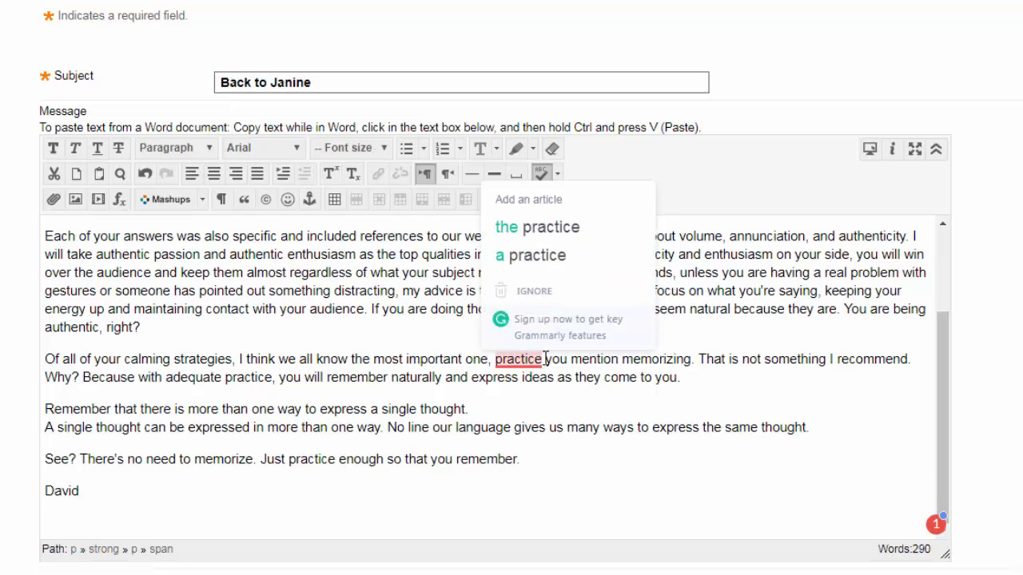
End the sentence at 'practice.' and capitalize 'You mention'.
left_click(547, 359)
key("Delete")
key("BackSpace")
type(". Y")
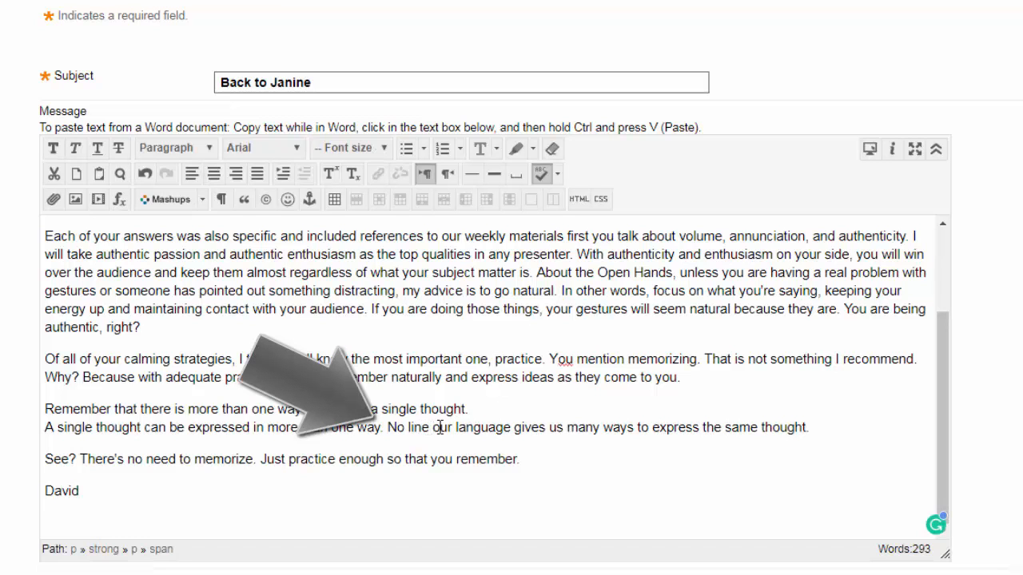
Delete the stray 'No line' and begin 'Our language' capitalized on its own line.
key("BackSpace")
key("BackSpace")
key("BackSpace")
key("BackSpace")
key("BackSpace")
key("BackSpace")
key("BackSpace")
key("BackSpace")
key("BackSpace")
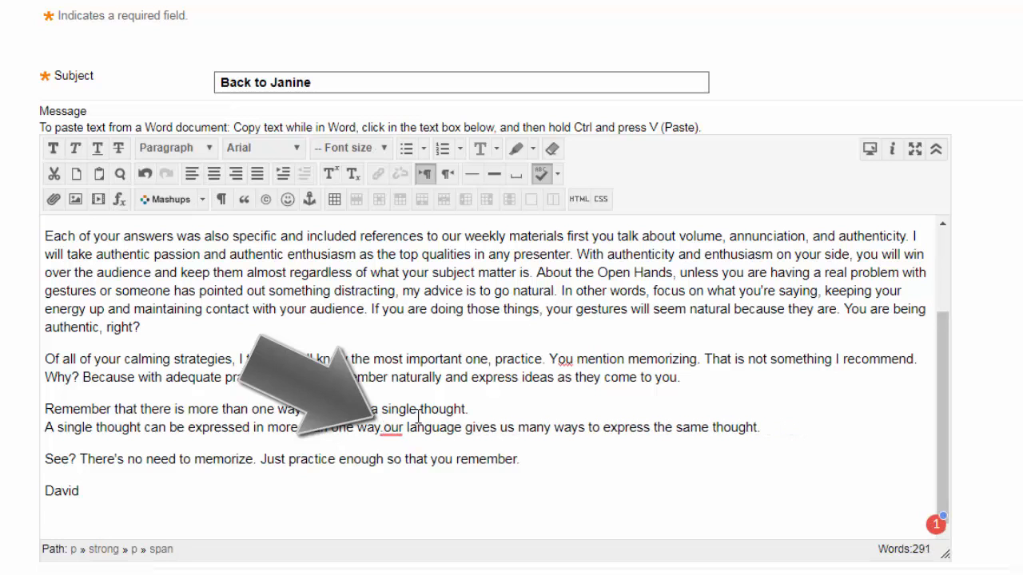
key("Return")
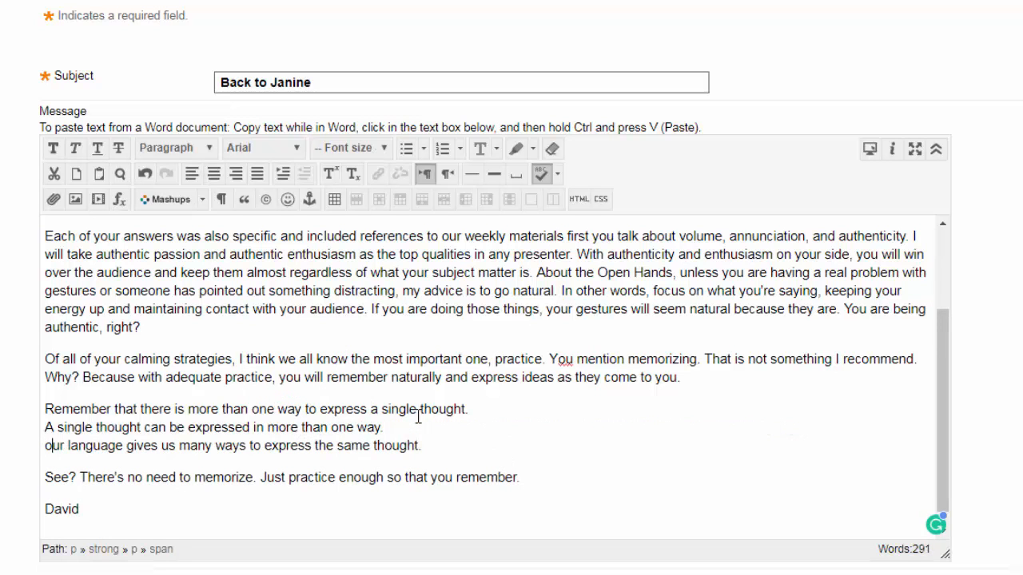
key("Delete")
type("O")
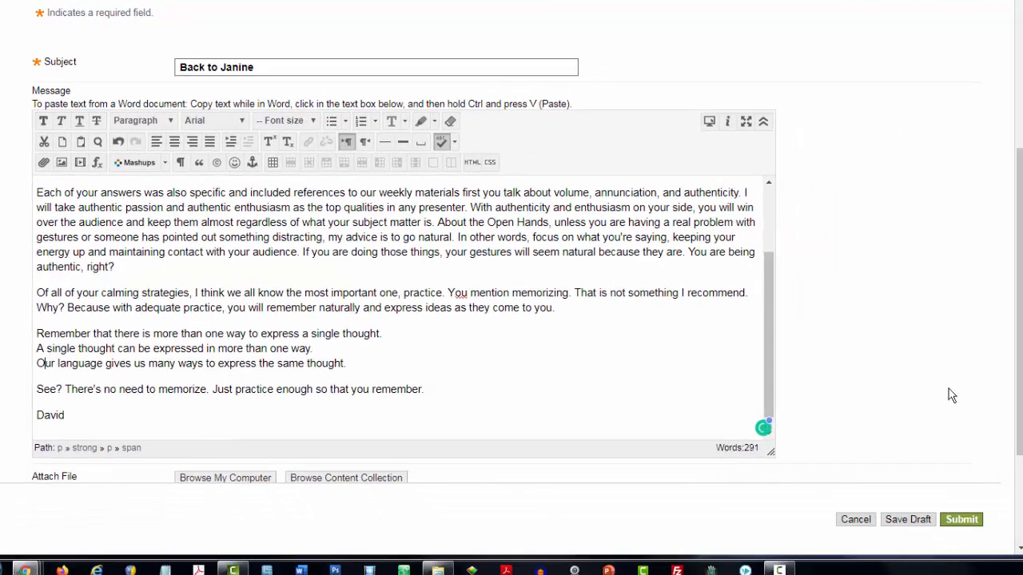
scroll(1018, 386, "down", 2)
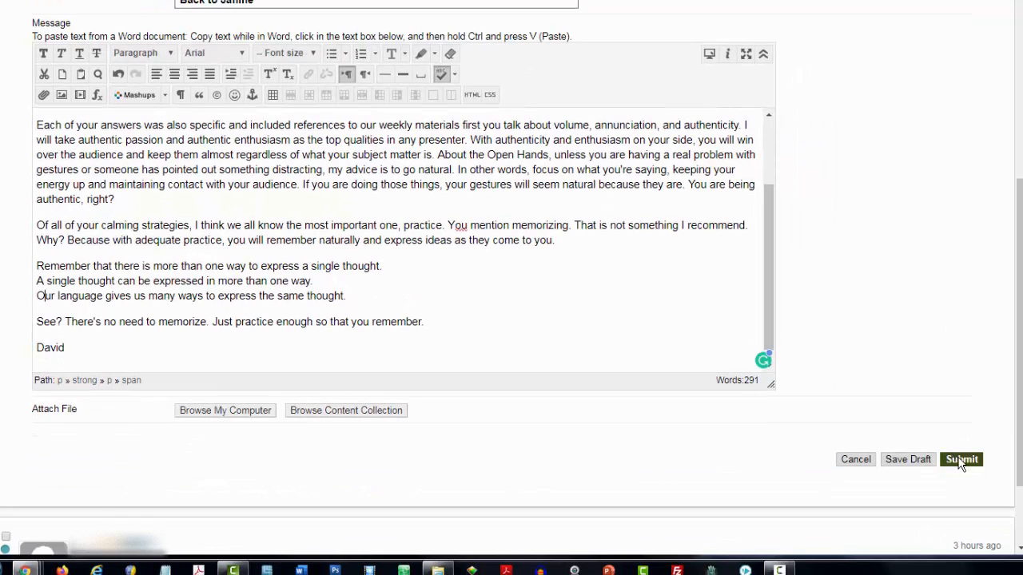
Submit the corrected reply to the Blackboard discussion thread.
left_click(961, 460)
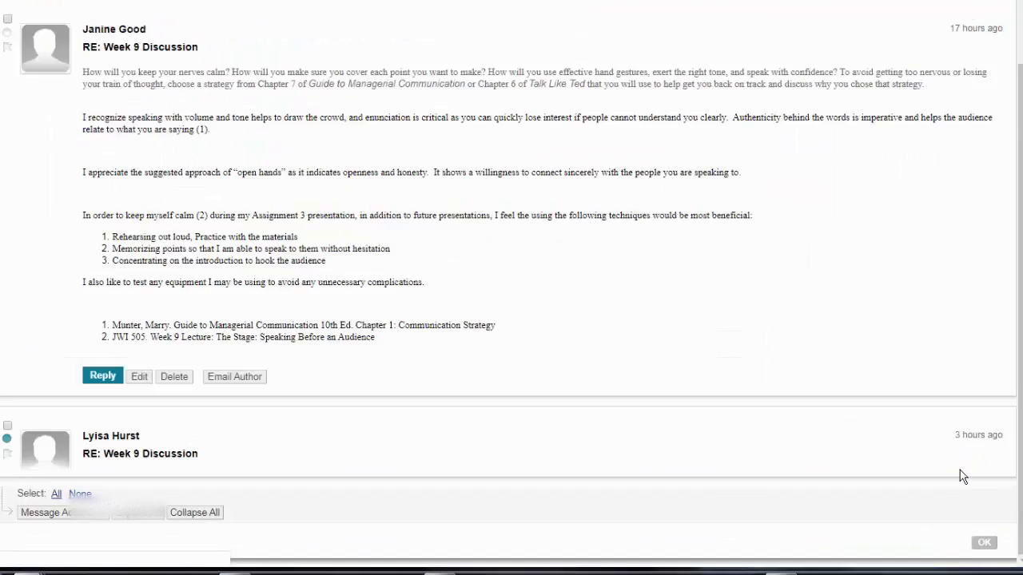